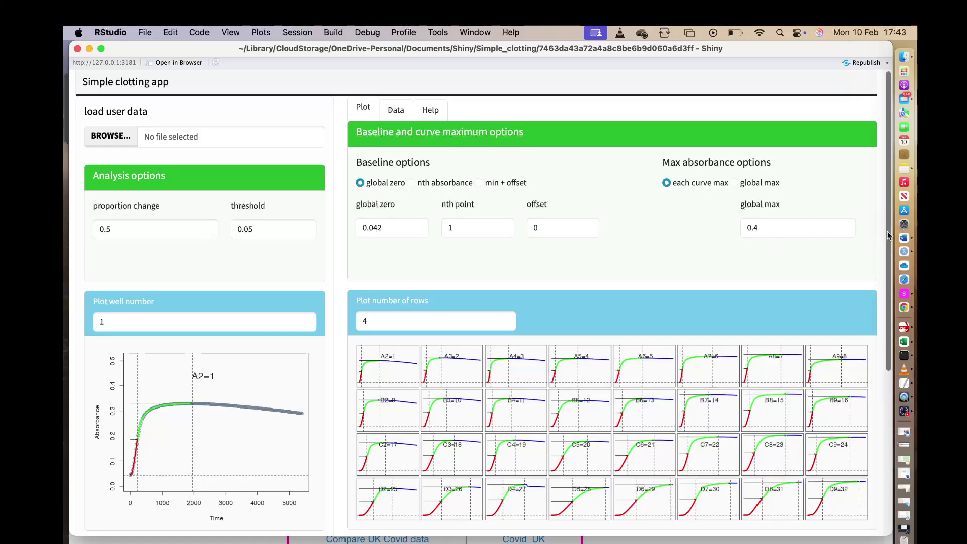
# Review the default clotting curves and results table, and look at the proportion change, threshold and global zero settings
pyautogui.scroll(-2, 885, 244)
pyautogui.scroll(-5, 886, 247)
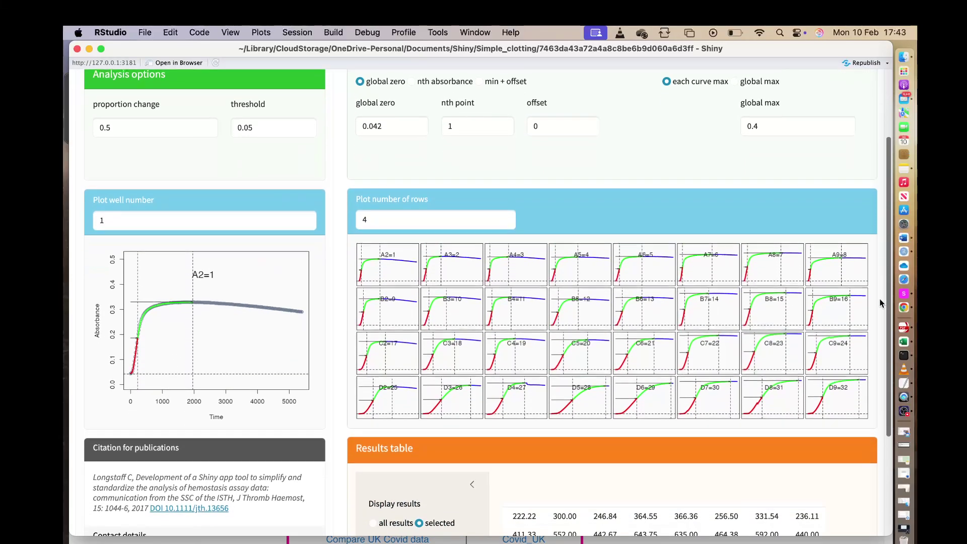
pyautogui.scroll(-3, 881, 317)
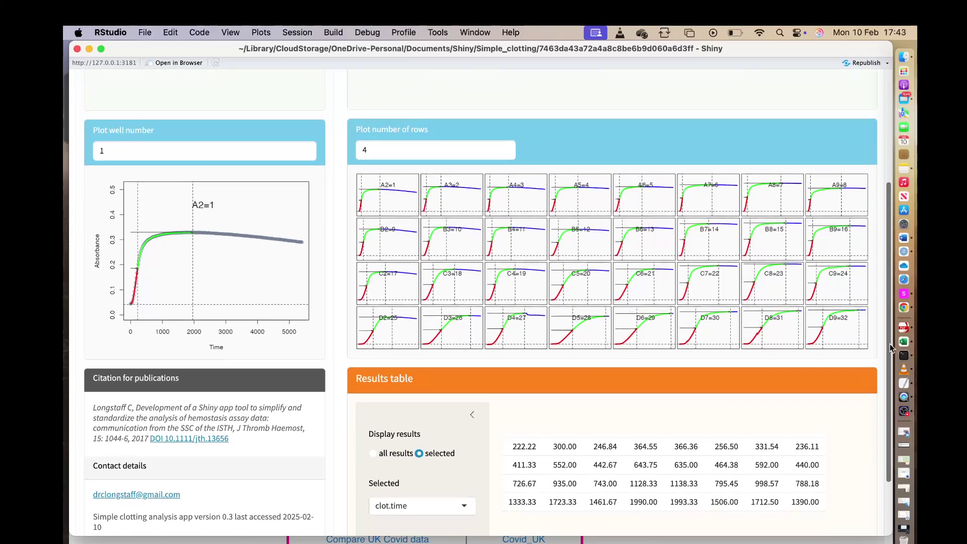
pyautogui.scroll(-1, 891, 348)
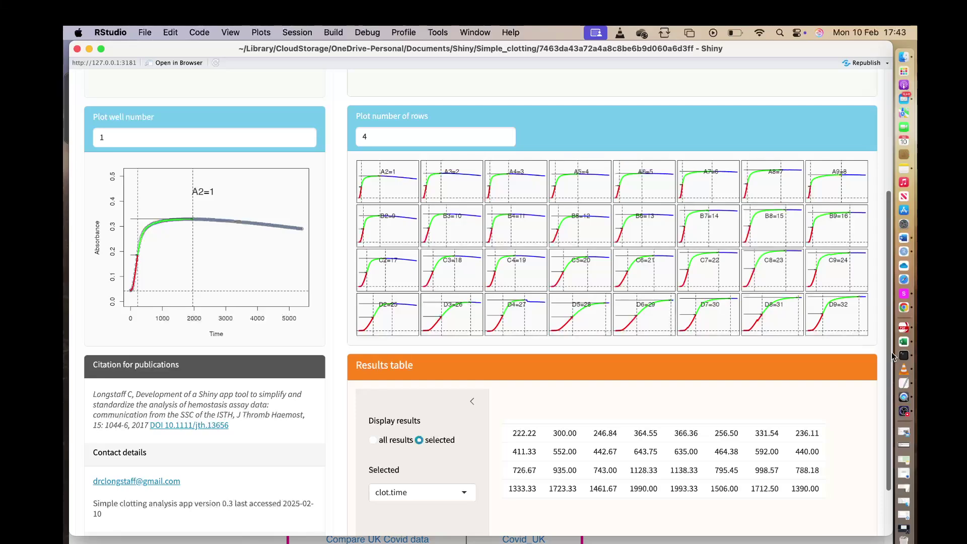
pyautogui.scroll(5, 891, 352)
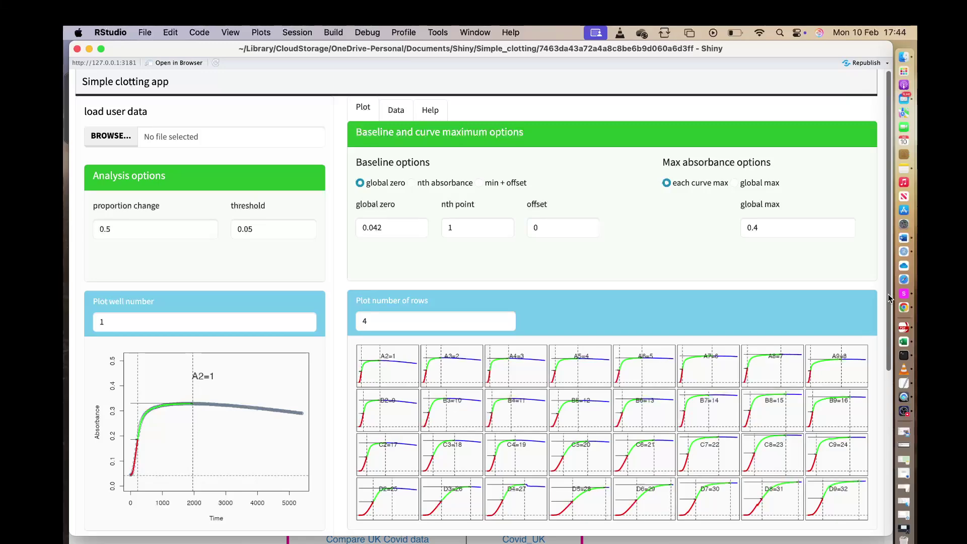
pyautogui.moveTo(888, 298); pyautogui.dragTo(897, 280)
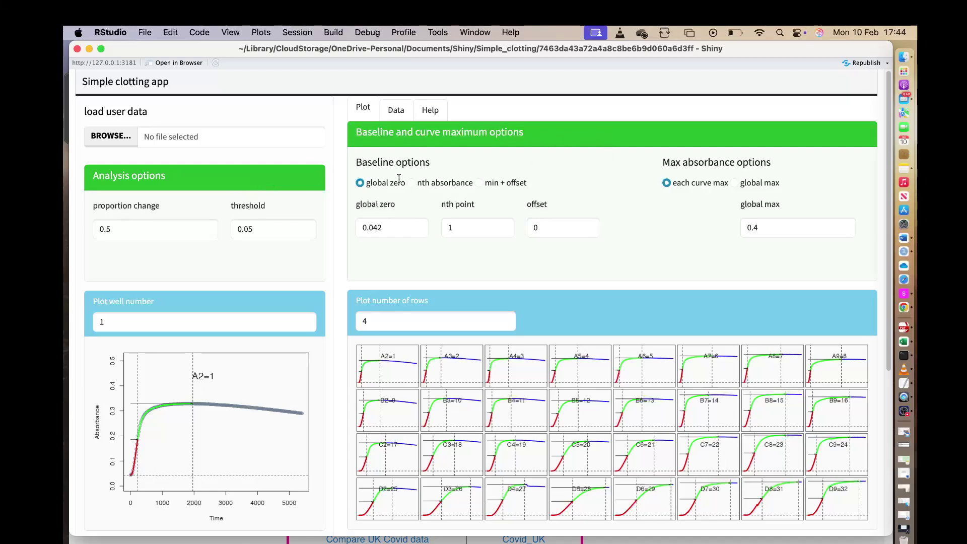
pyautogui.click(116, 227)
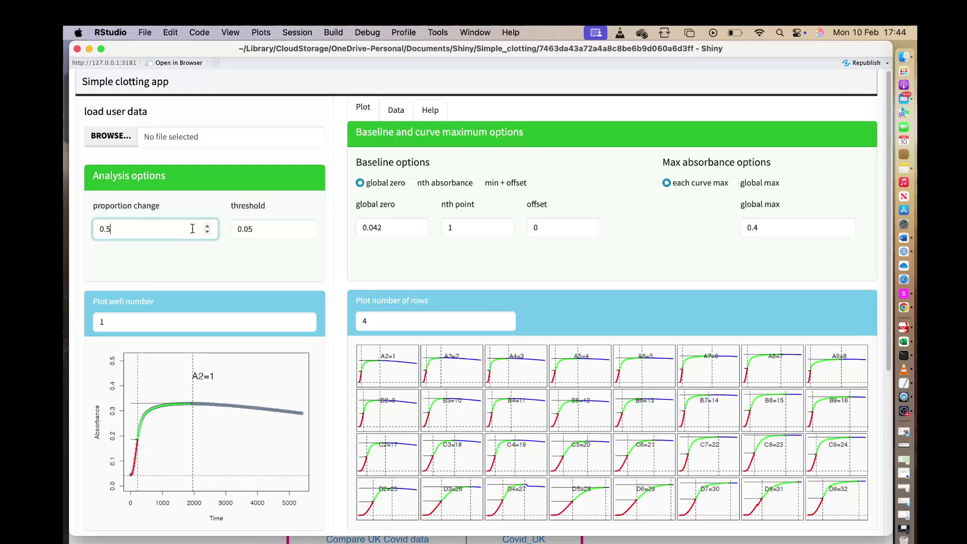
pyautogui.click(280, 228)
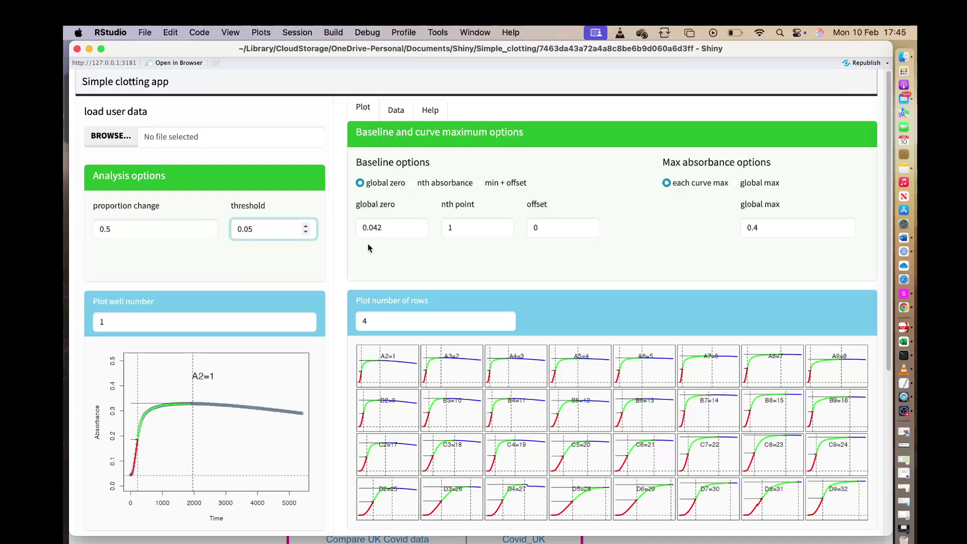
pyautogui.click(390, 223)
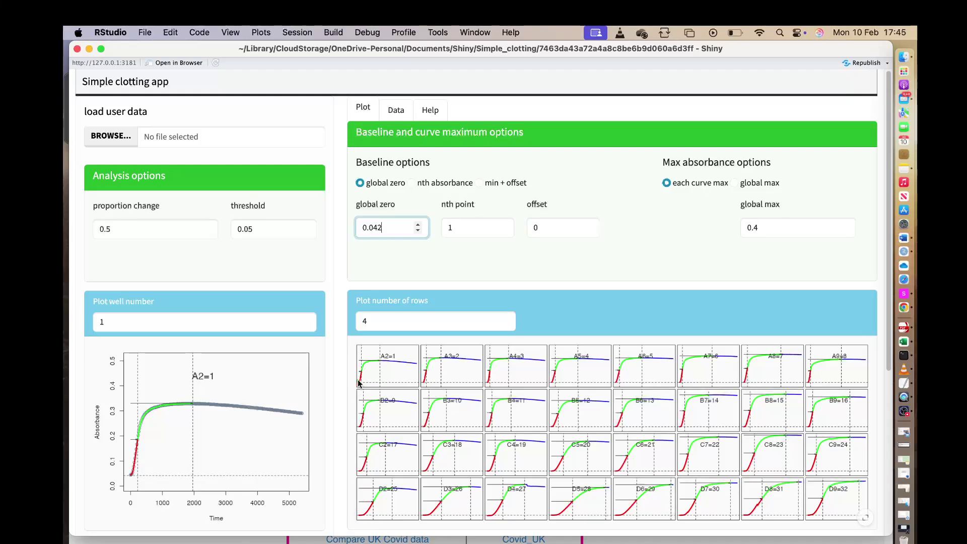
# Try the nth absorbance baseline at point 1, and settle on the min + offset baseline with an offset of 0
pyautogui.click(411, 183)
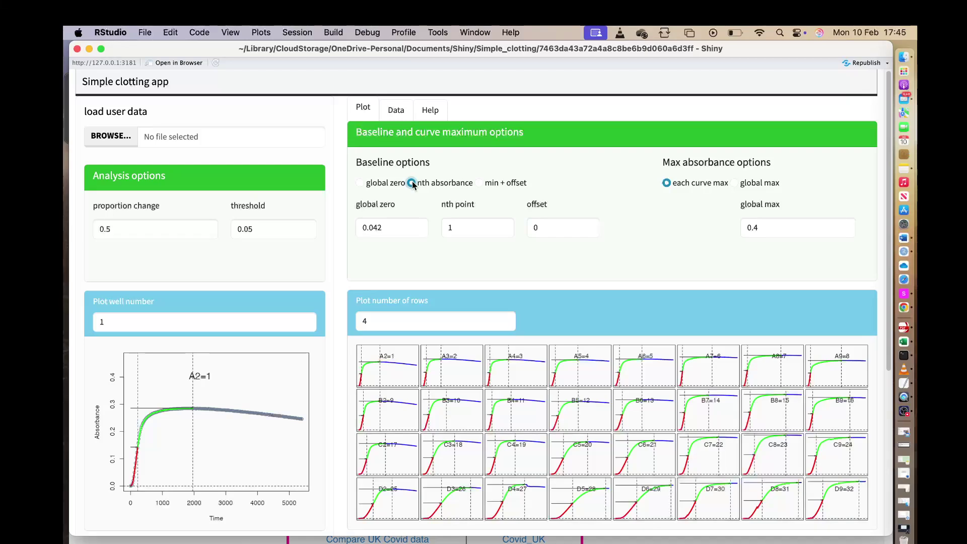
pyautogui.click(461, 226)
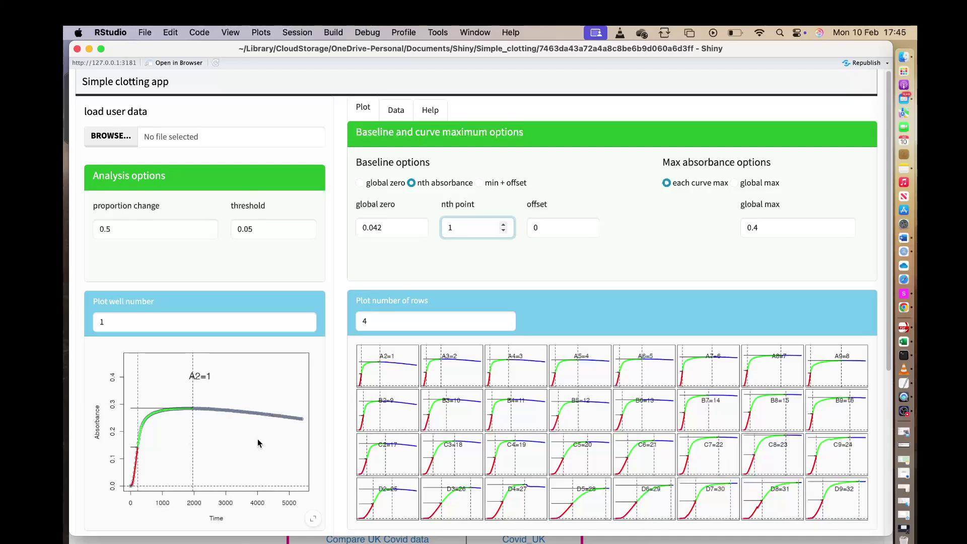
pyautogui.click(478, 183)
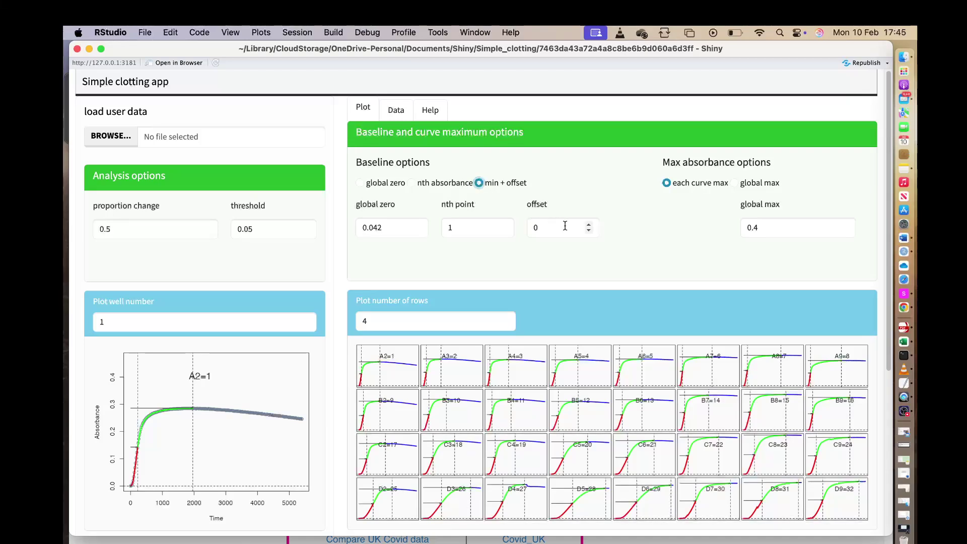
pyautogui.click(589, 224)
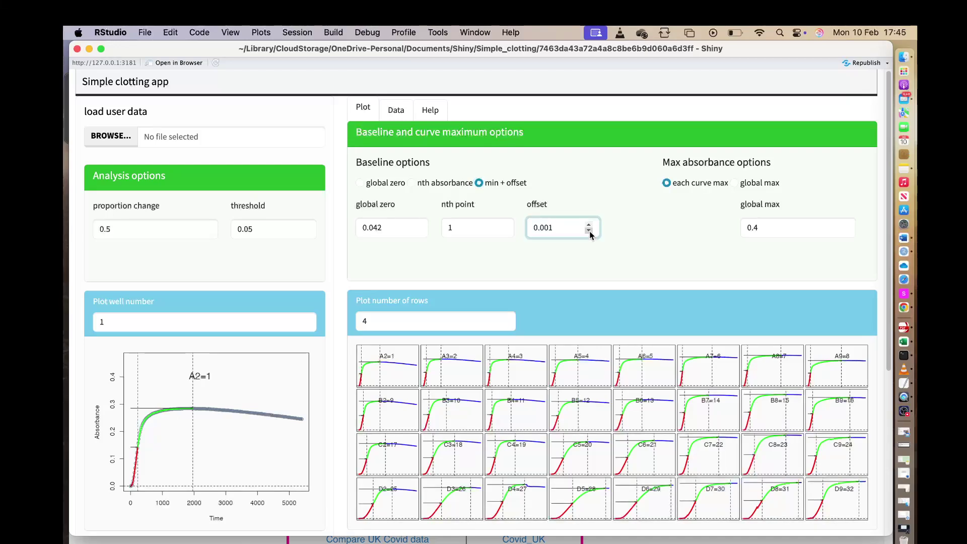
pyautogui.click(589, 230)
# Try the global max option for maximum absorbance and return to each curve max
pyautogui.click(666, 183)
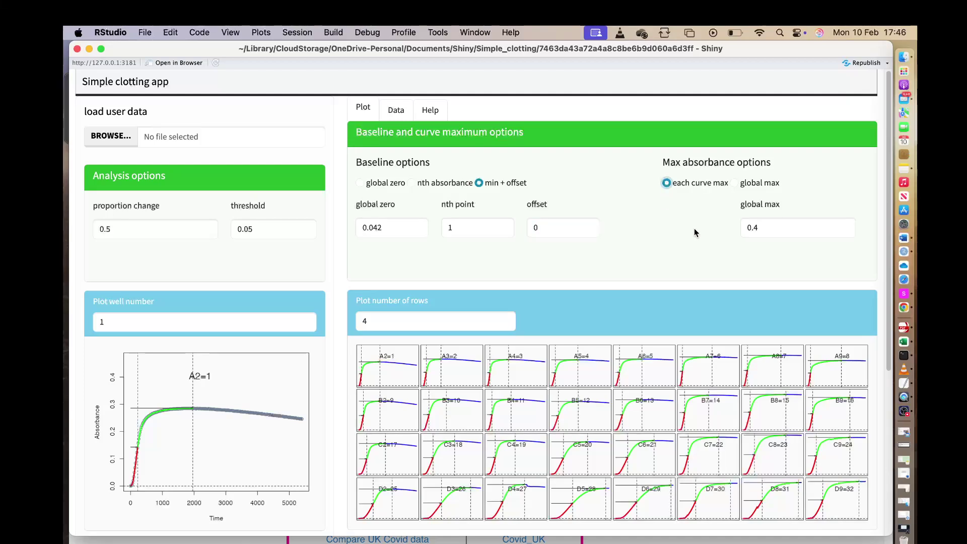
pyautogui.click(733, 183)
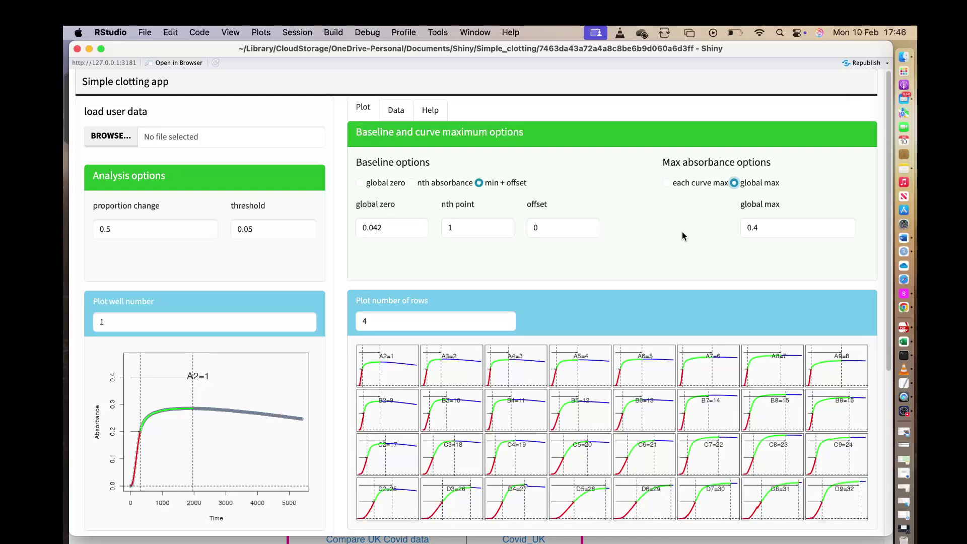
pyautogui.click(666, 183)
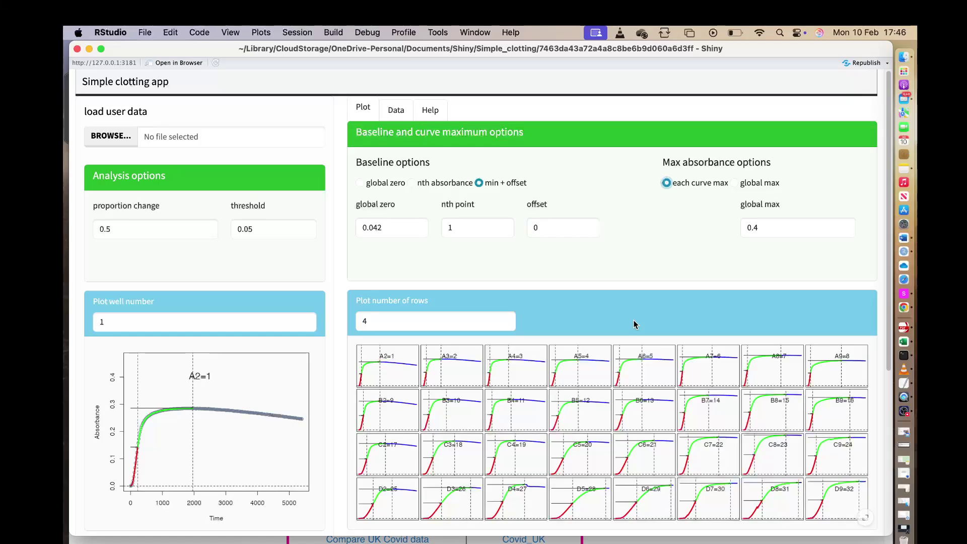
# Set the well number of the single-well plot to 7
pyautogui.moveTo(888, 280); pyautogui.dragTo(890, 352)
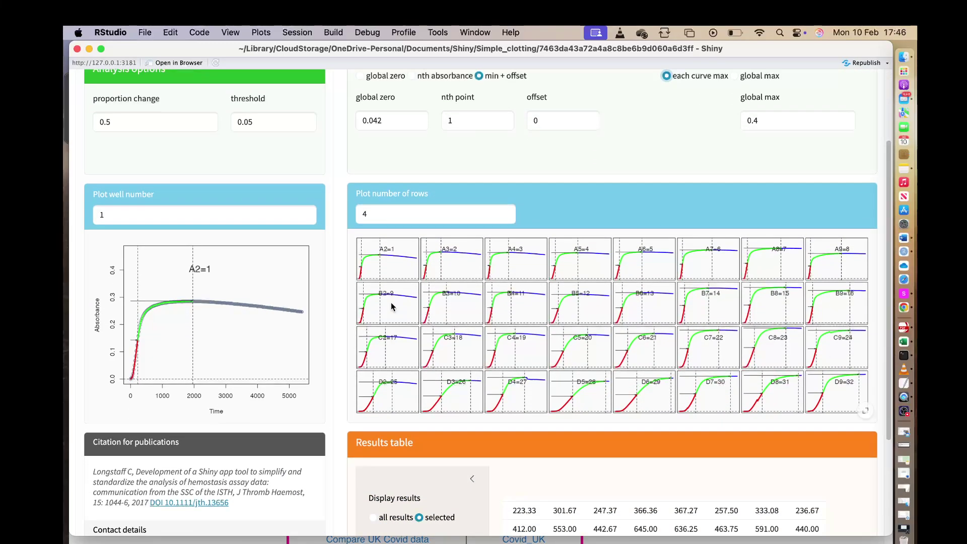
pyautogui.click(305, 210)
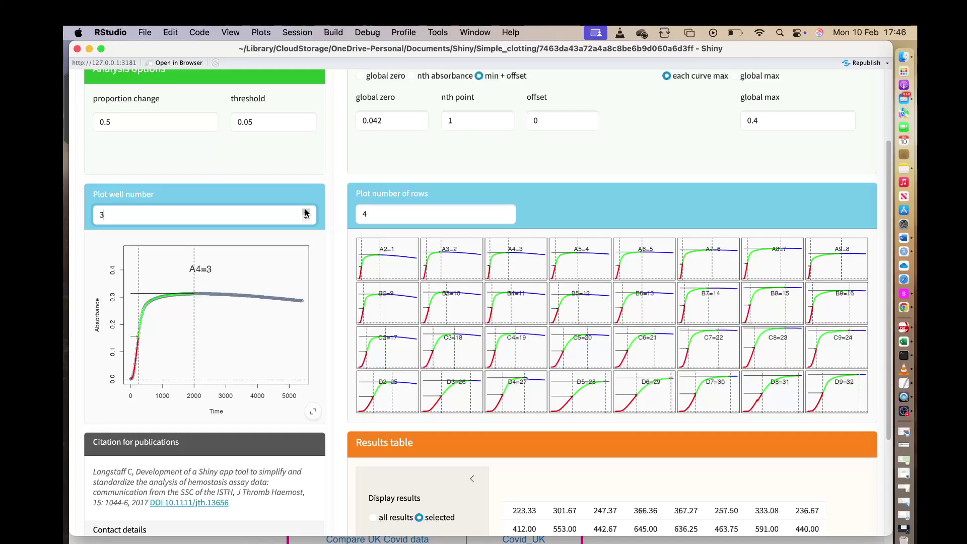
pyautogui.click(305, 211)
pyautogui.click(305, 212)
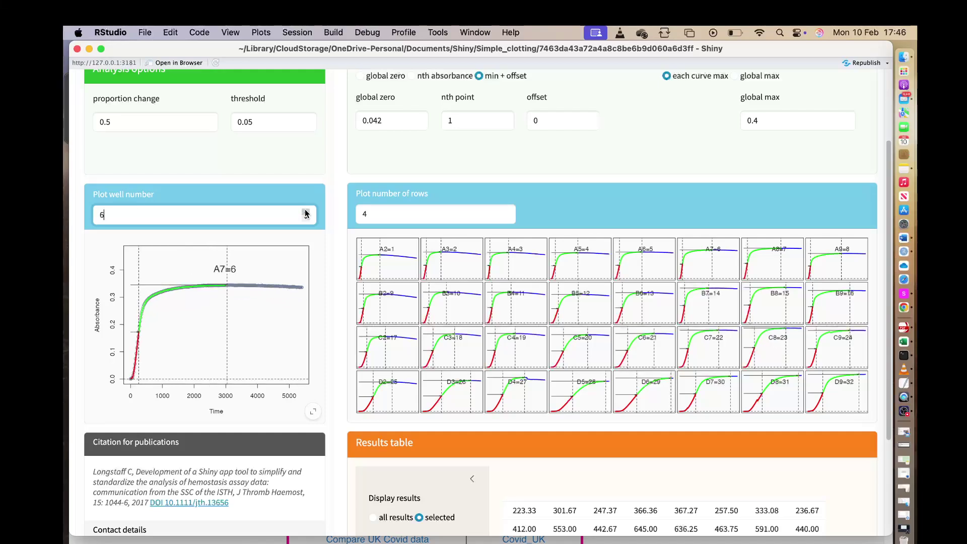
# View the single-well plot and the grid of all well curves enlarged, closing each enlarged view
pyautogui.click(313, 409)
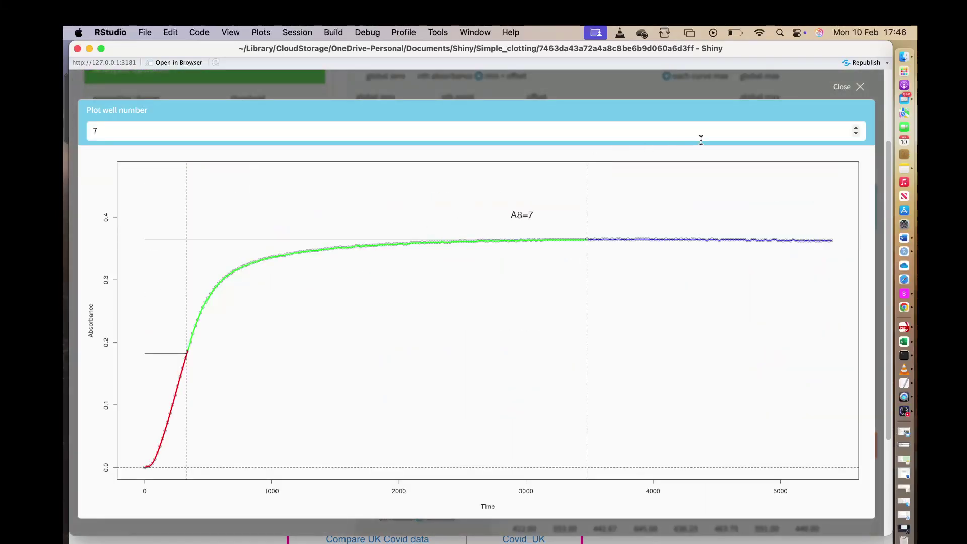
pyautogui.click(848, 88)
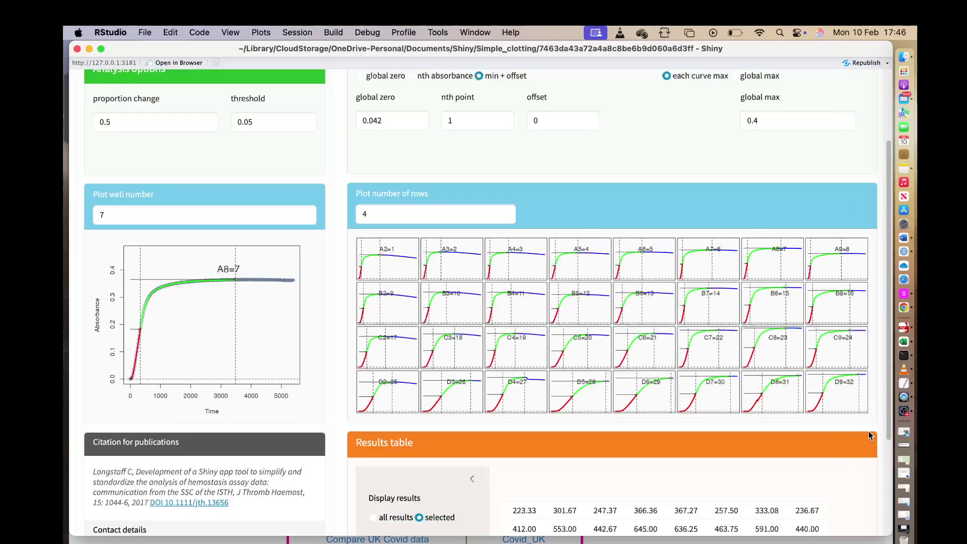
pyautogui.click(865, 410)
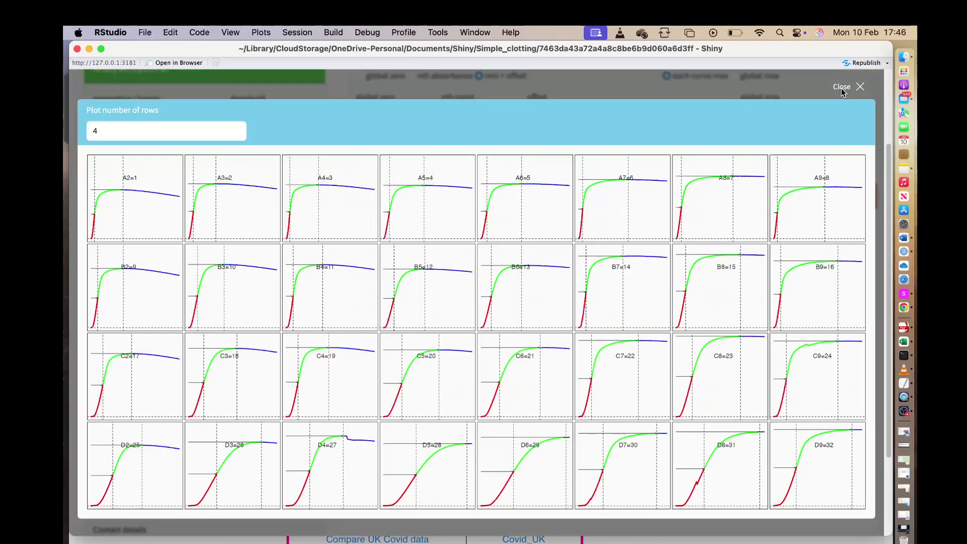
pyautogui.click(846, 88)
# Show Wells as the selected result in the results table, and return the selection to clot.time
pyautogui.moveTo(890, 252); pyautogui.dragTo(889, 347)
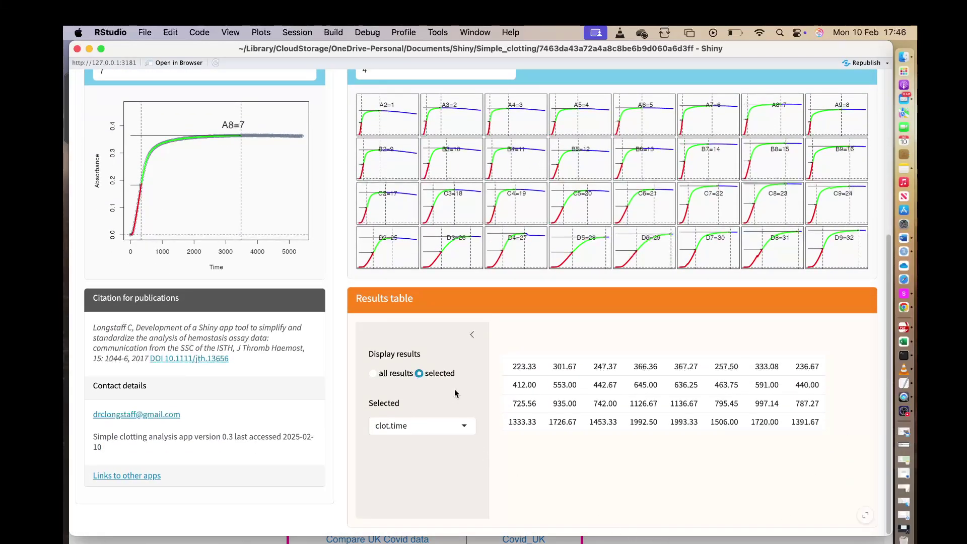
pyautogui.click(464, 423)
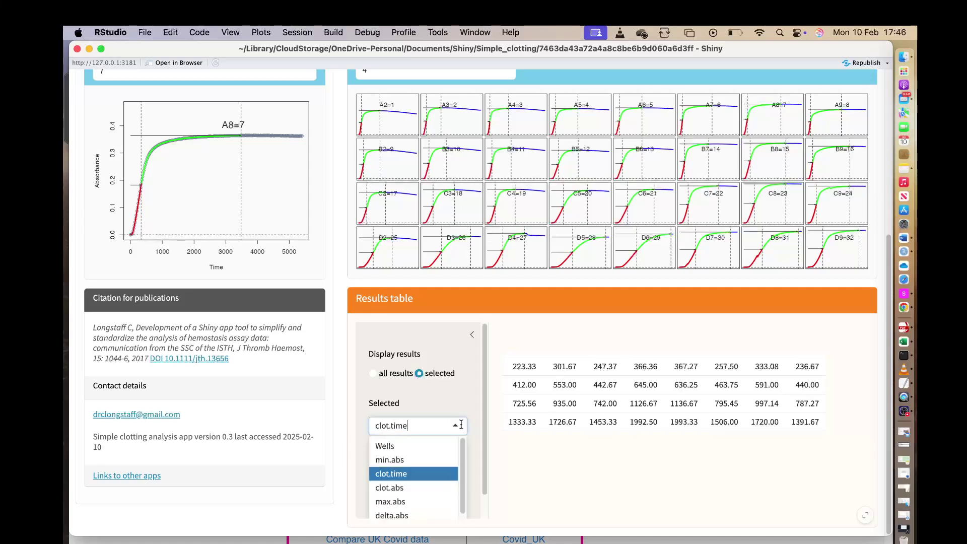
pyautogui.click(451, 446)
pyautogui.click(462, 426)
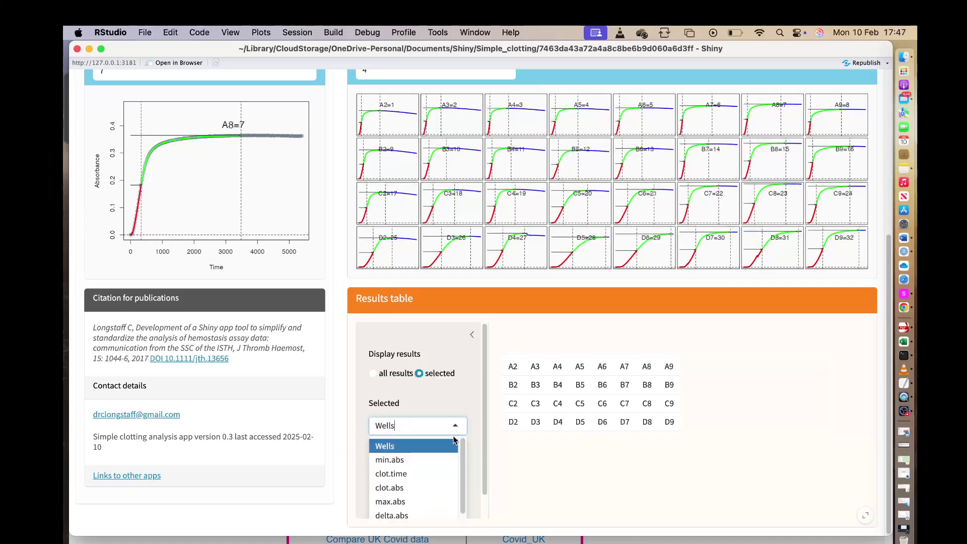
pyautogui.click(439, 473)
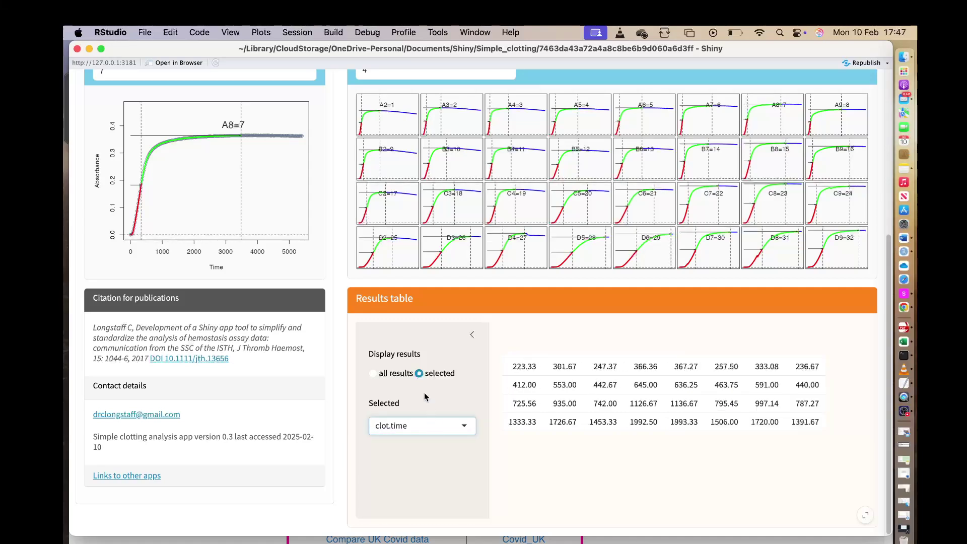
# Display all results in the results table, collapse its options sidebar, and view the table enlarged before closing that view
pyautogui.click(372, 374)
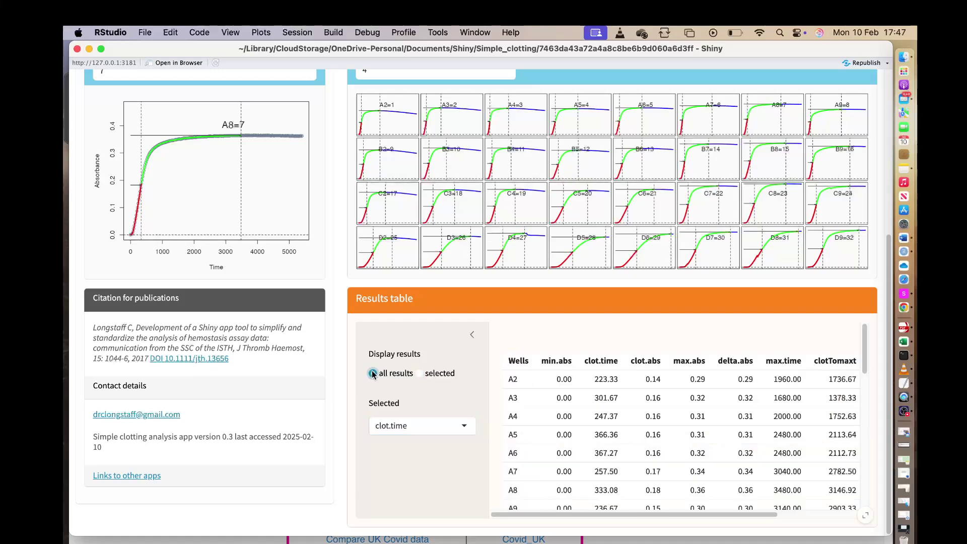
pyautogui.click(467, 335)
pyautogui.click(864, 515)
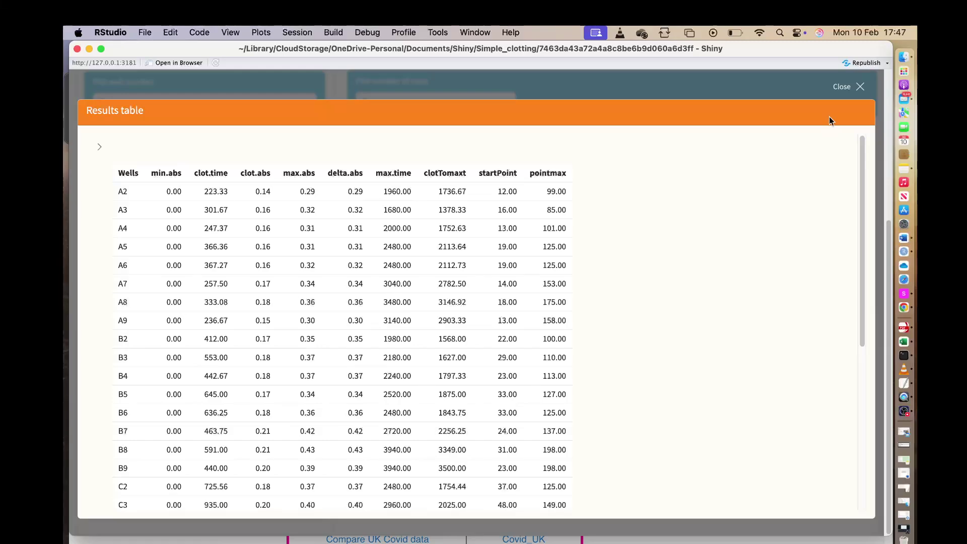
pyautogui.click(841, 88)
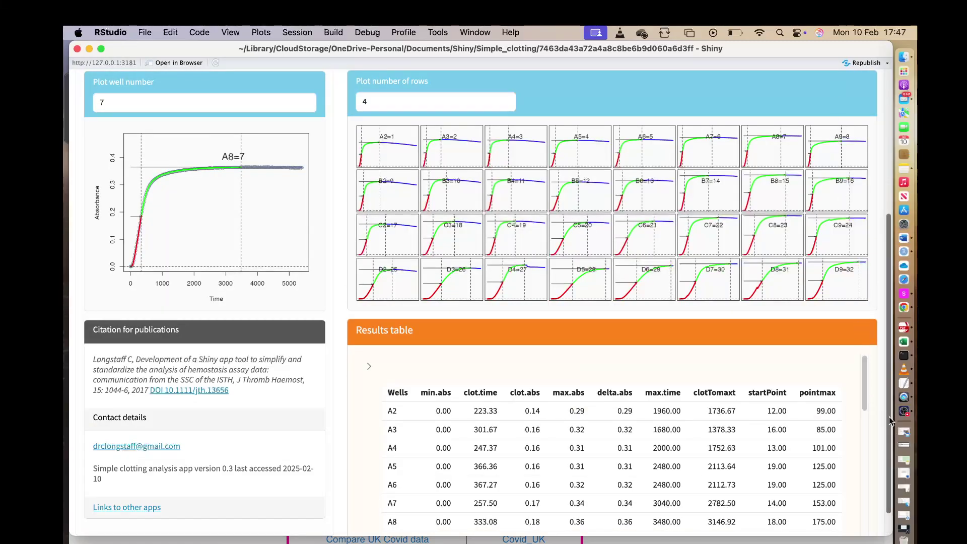
# Load the user data file selected ancrod data.csv from the Data folder and review its curves and results table
pyautogui.scroll(5, 890, 416)
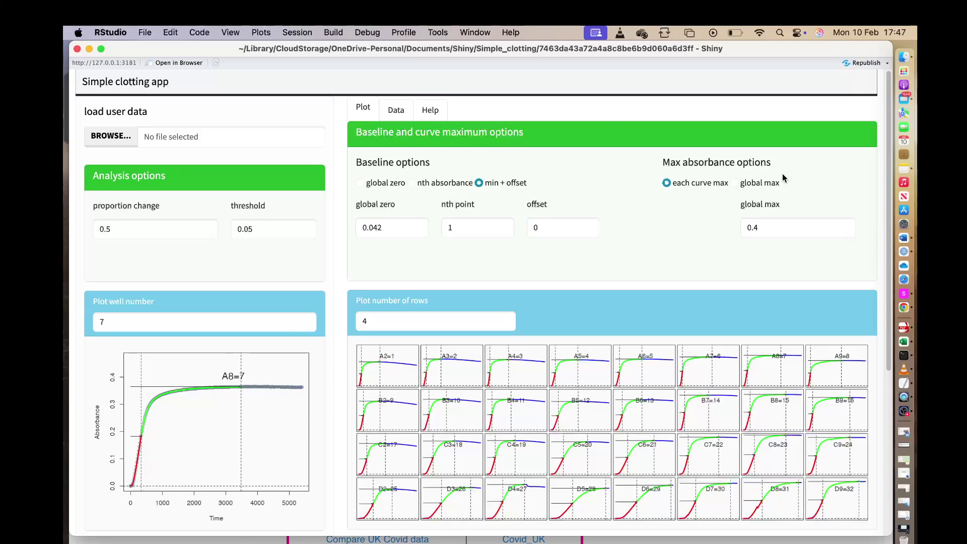
pyautogui.click(130, 142)
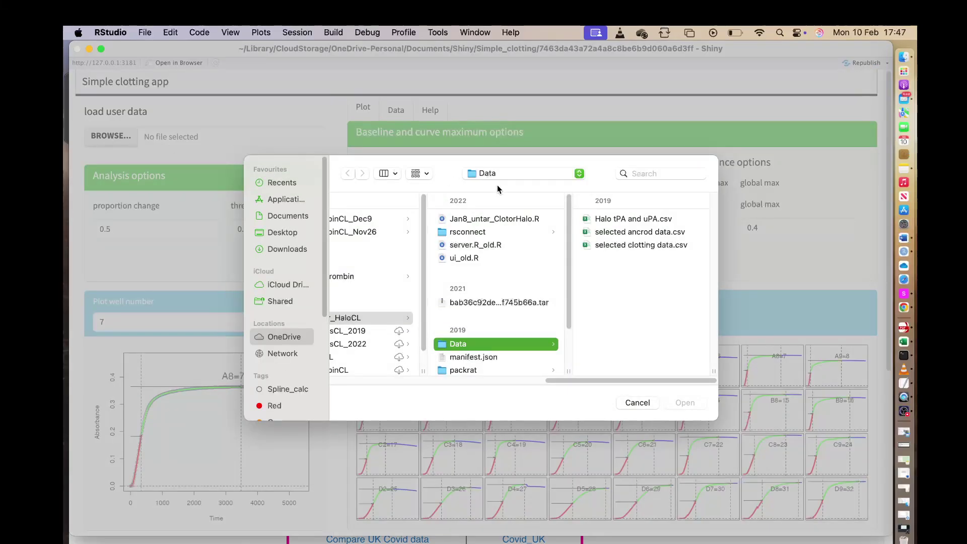
pyautogui.click(627, 231)
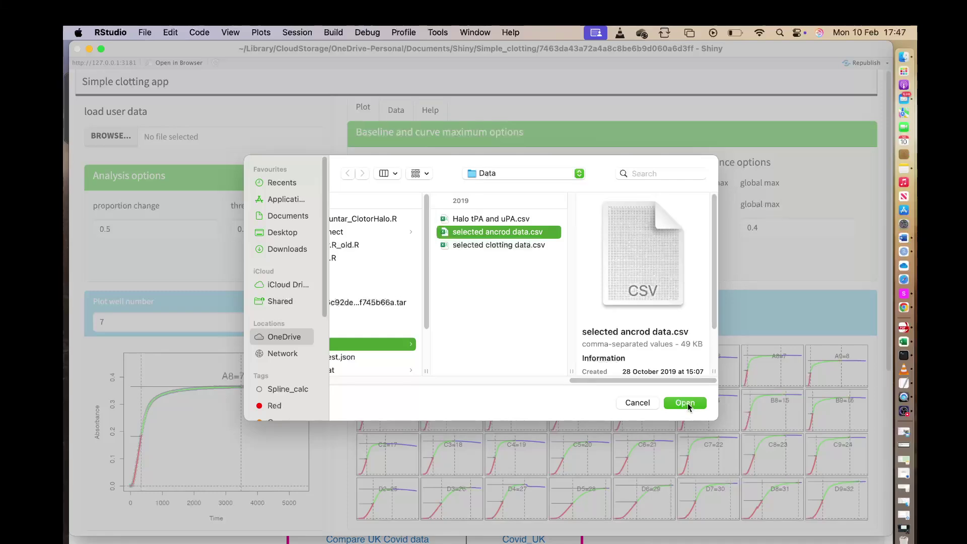
pyautogui.click(685, 403)
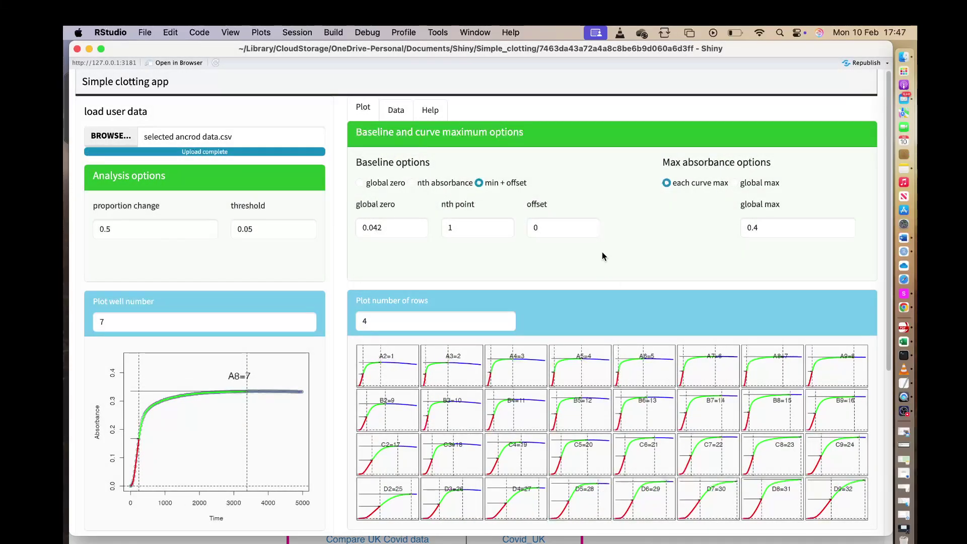
pyautogui.scroll(-3, 604, 367)
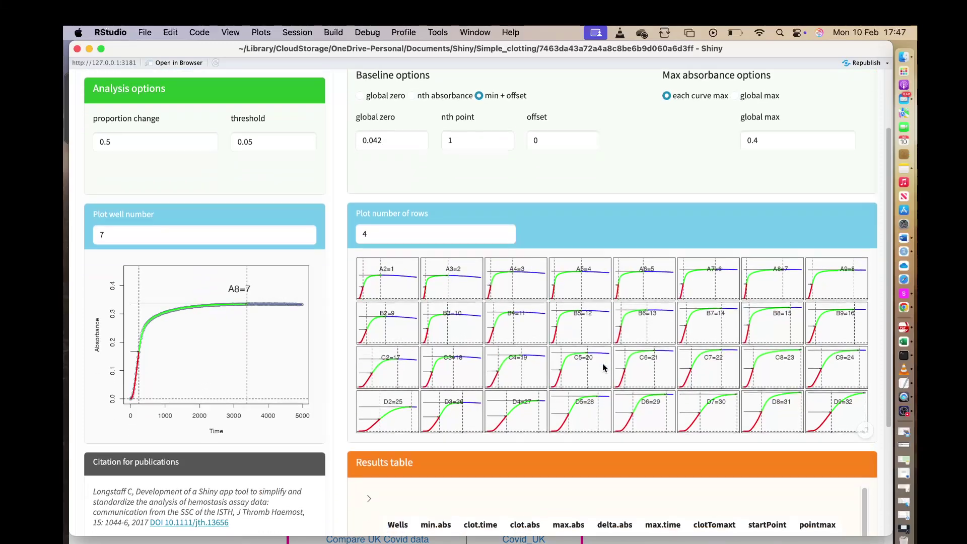
pyautogui.scroll(-3, 603, 367)
pyautogui.scroll(-2, 602, 367)
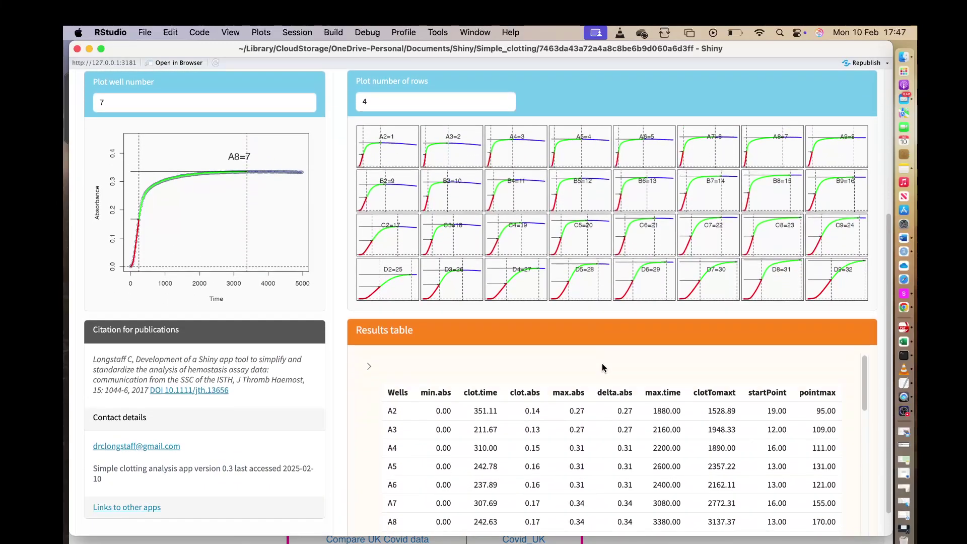
pyautogui.scroll(7, 602, 367)
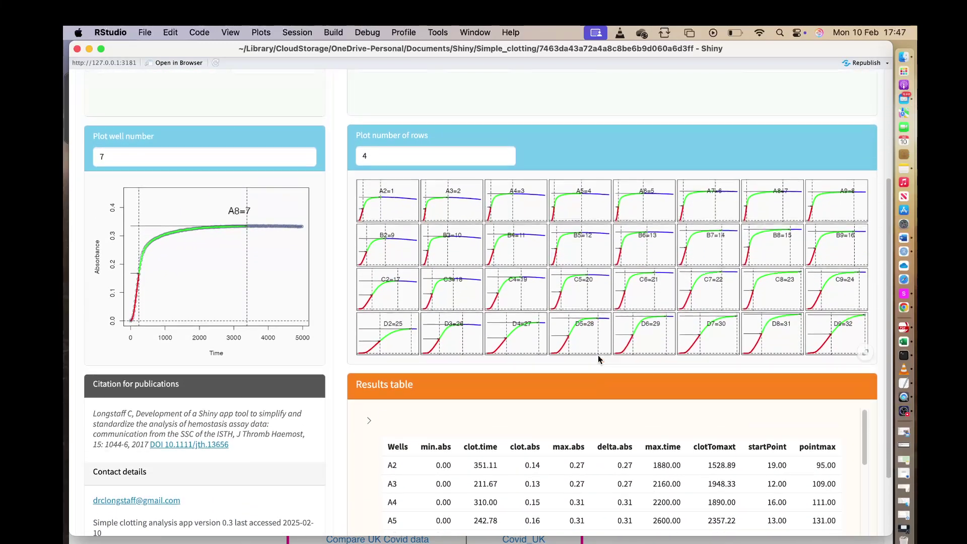
# Examine the loaded file's absorbance data as processed data, and return the displayed data to raw data
pyautogui.scroll(1, 595, 357)
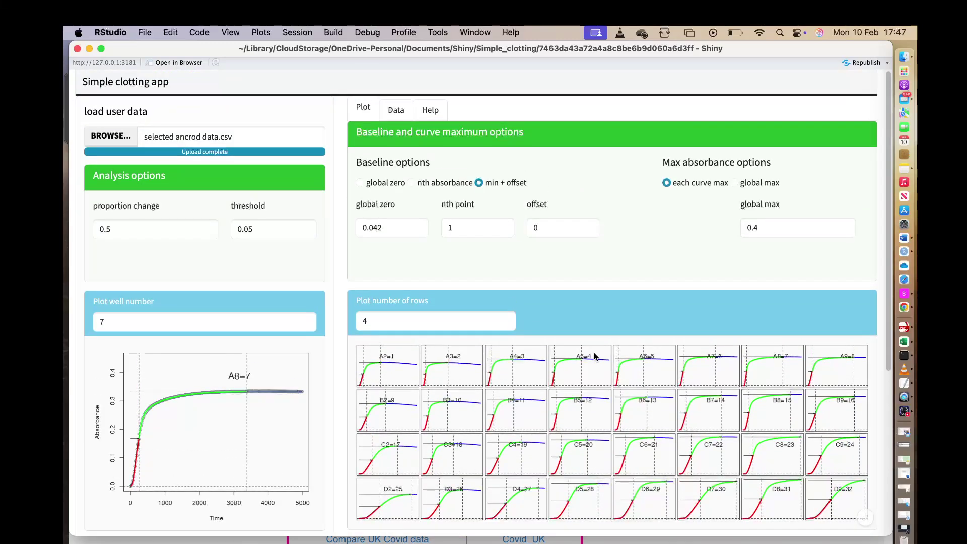
pyautogui.scroll(-8, 594, 355)
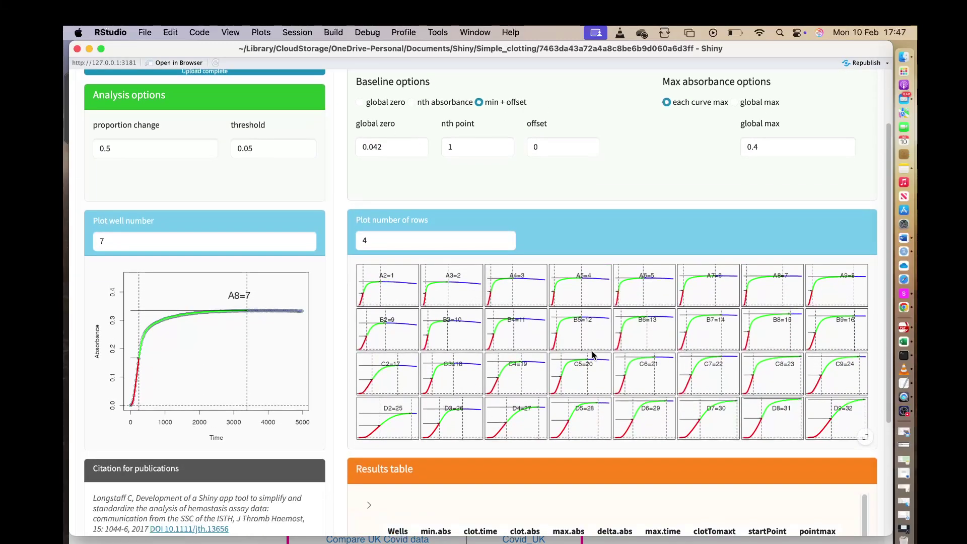
pyautogui.scroll(3, 591, 350)
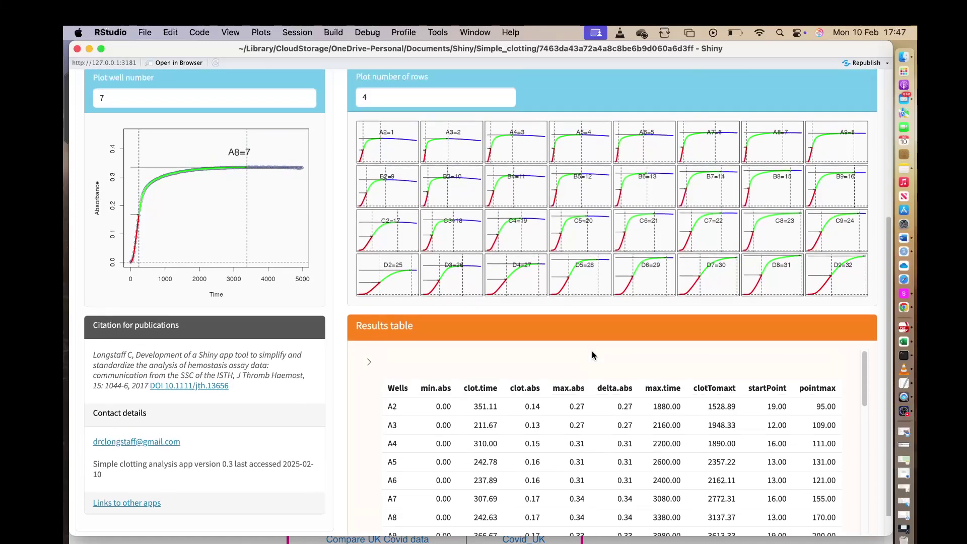
pyautogui.scroll(6, 591, 355)
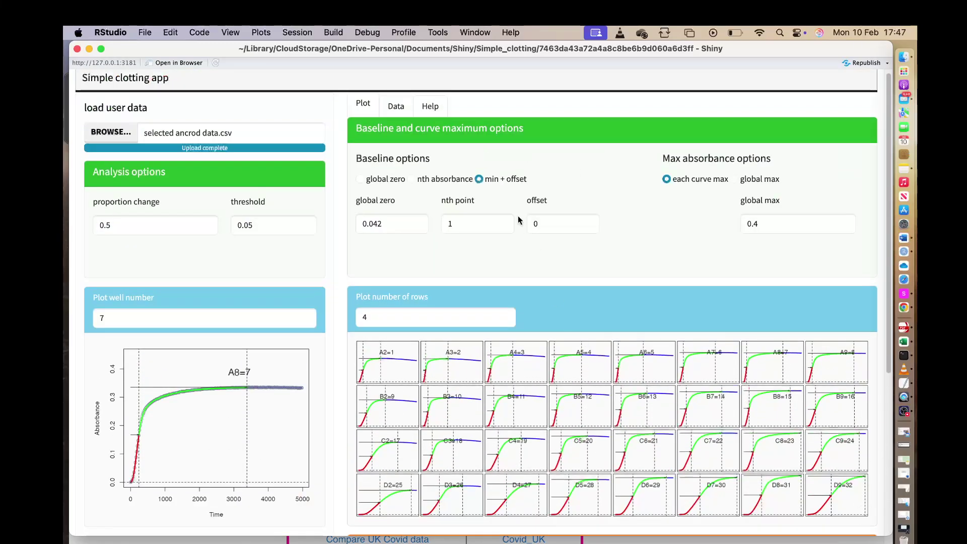
pyautogui.click(404, 107)
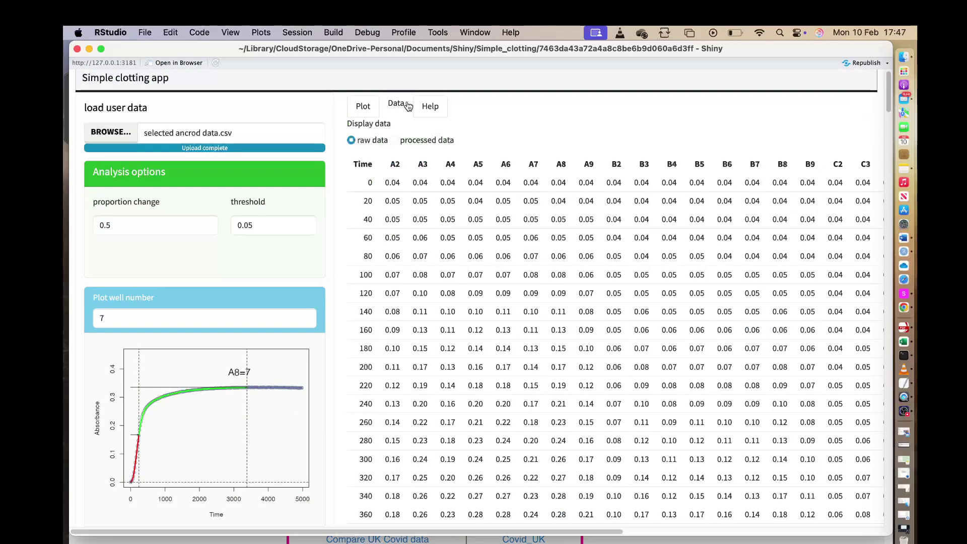
pyautogui.click(395, 140)
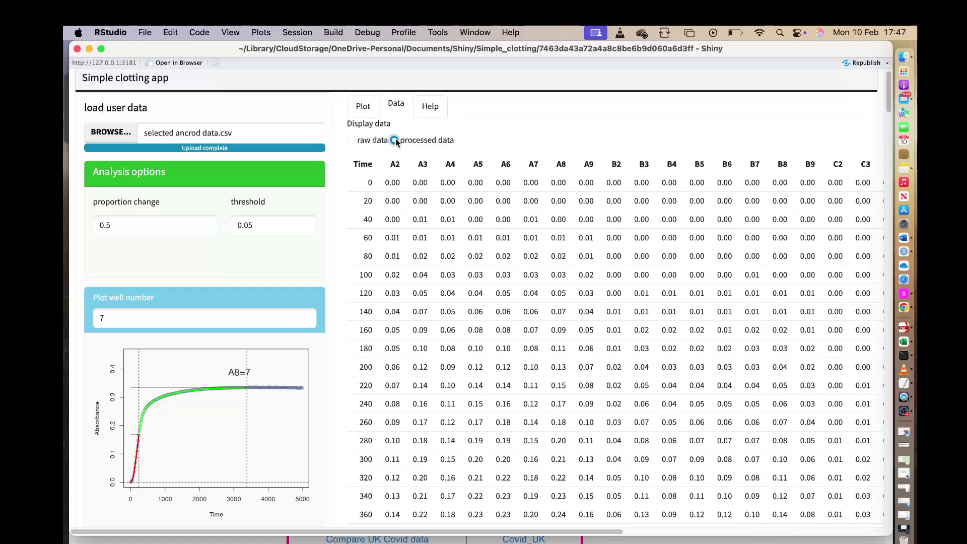
pyautogui.click(351, 141)
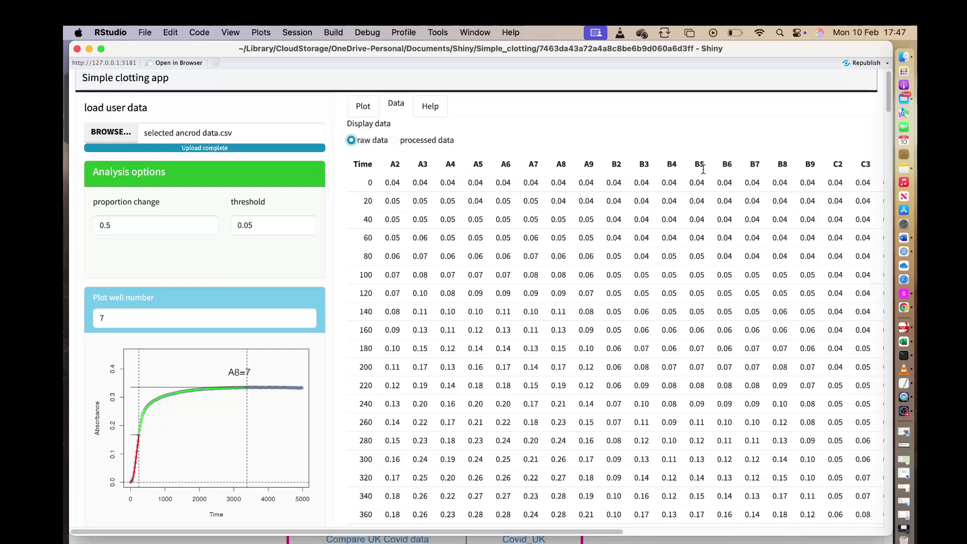
# Return to the plots and set the results table to display only the selected clot.time results, with its options sidebar expanded
pyautogui.click(363, 106)
pyautogui.scroll(-5, 586, 354)
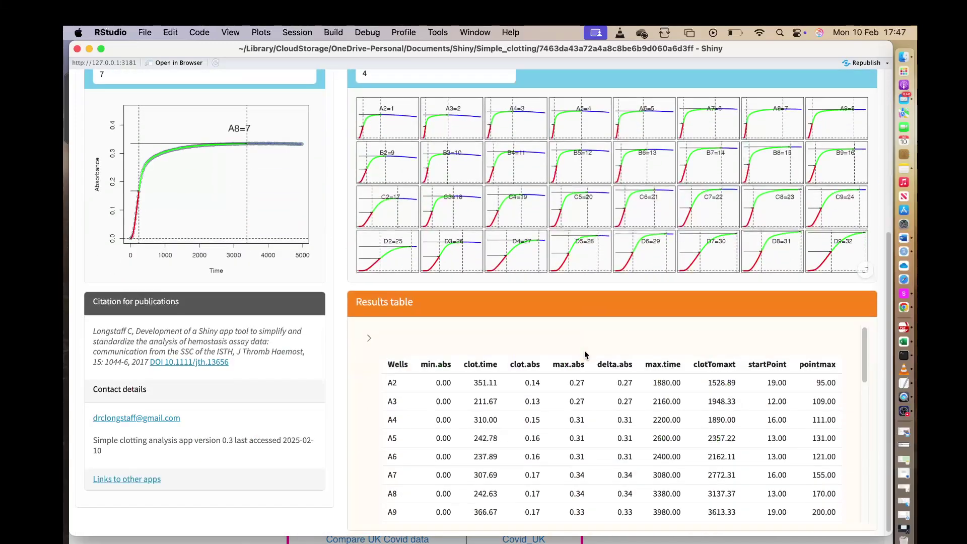
pyautogui.scroll(-1, 582, 357)
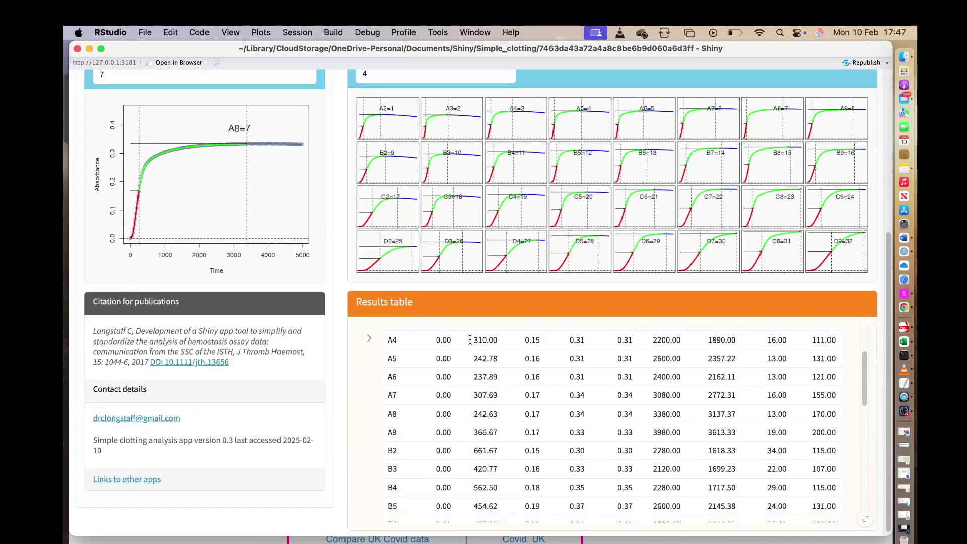
pyautogui.click(369, 338)
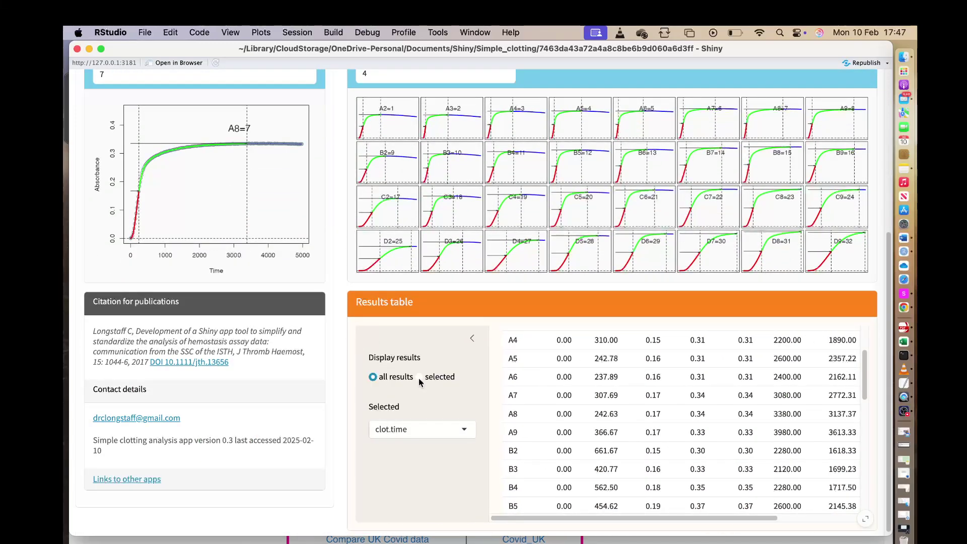
pyautogui.click(420, 379)
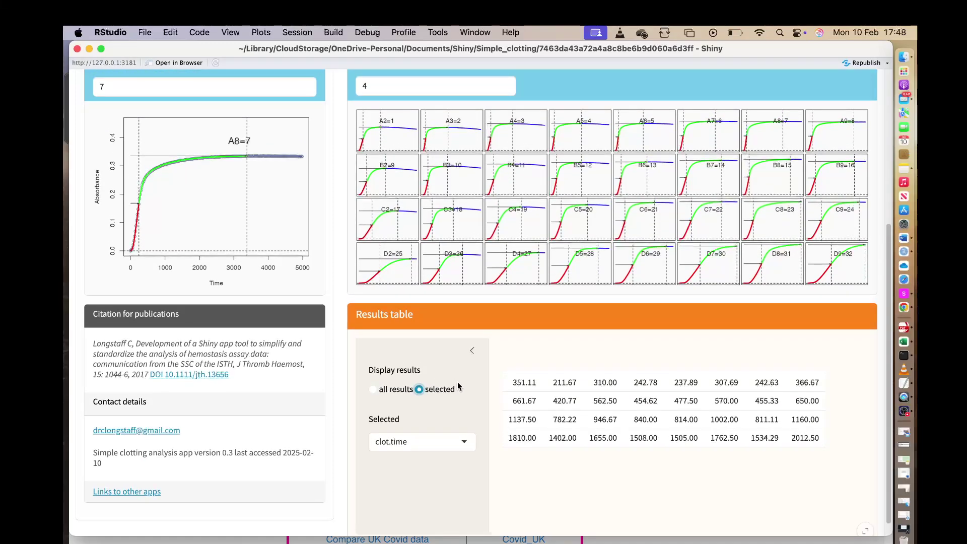
# Read through the app's help notes on data format, analysis settings, plots and results
pyautogui.scroll(4, 458, 382)
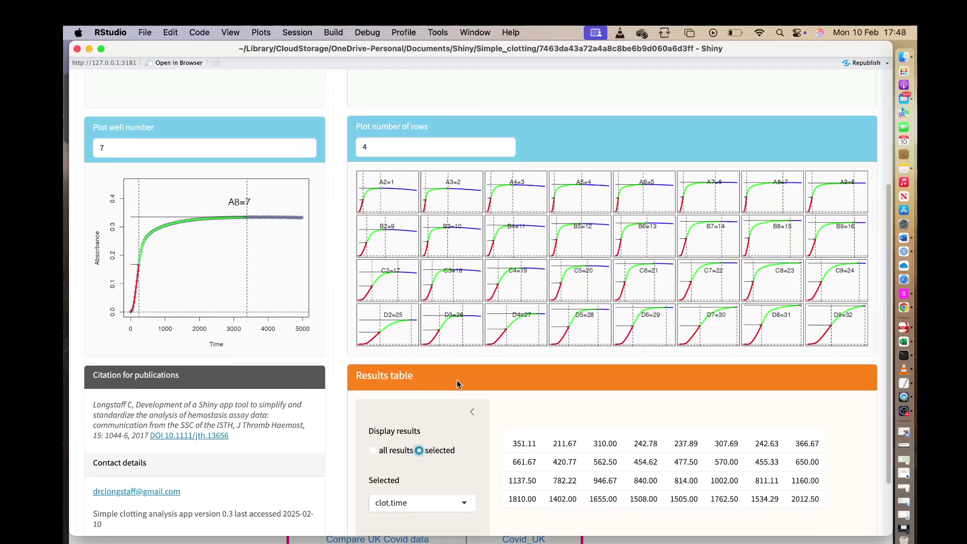
pyautogui.scroll(7, 520, 367)
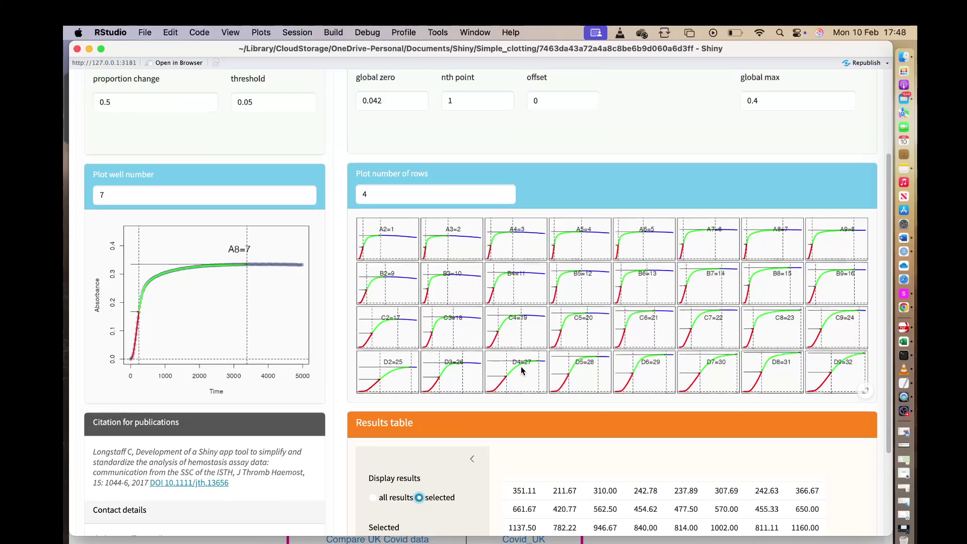
pyautogui.click(430, 110)
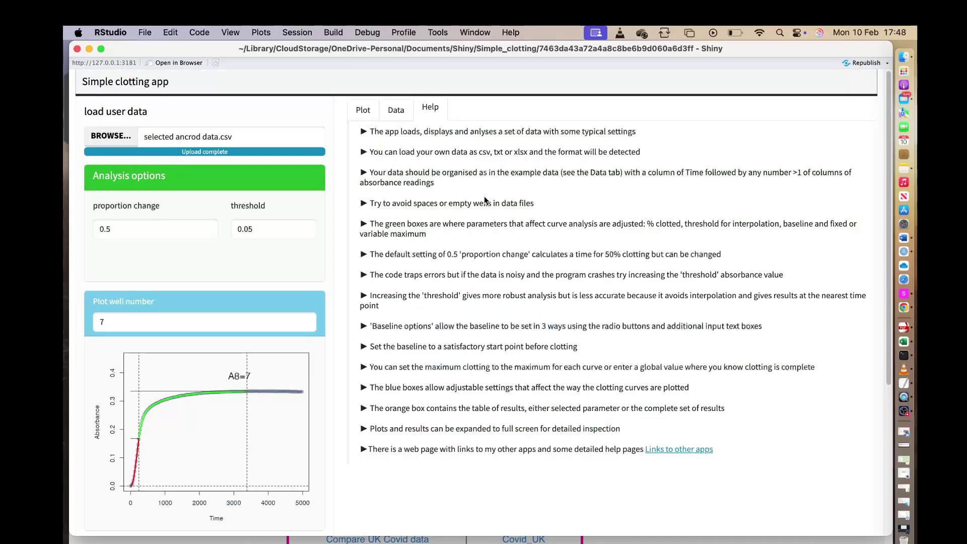
pyautogui.scroll(-4, 745, 451)
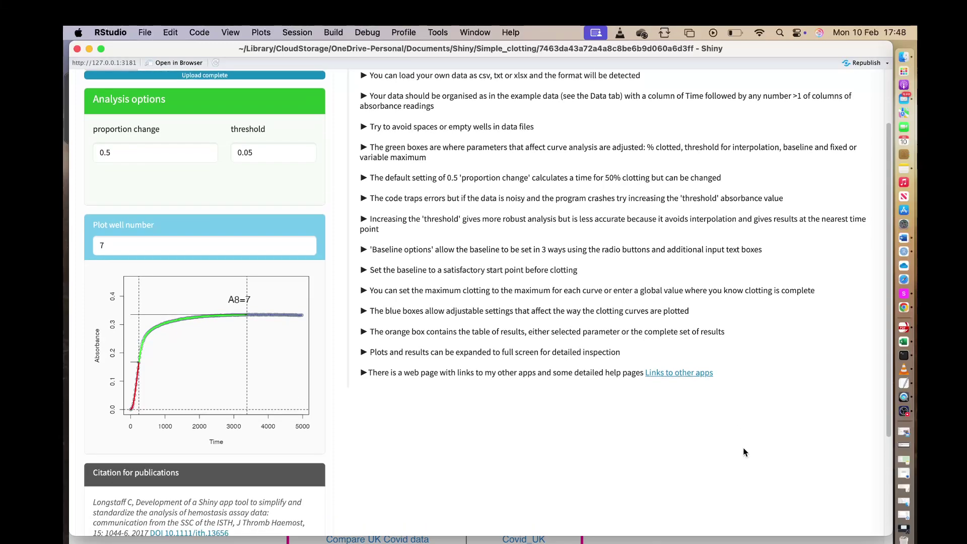
pyautogui.scroll(4, 744, 451)
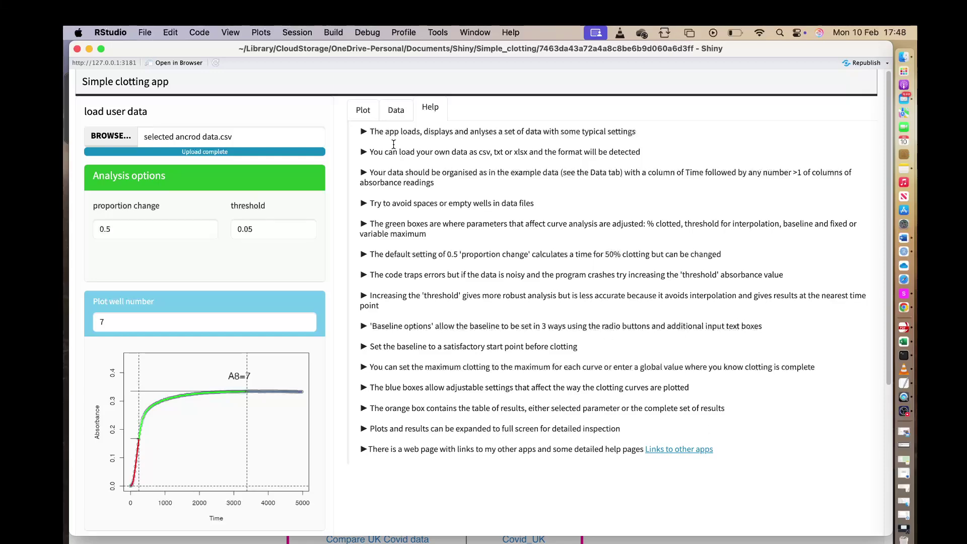
# Return to the plot view and look over the baseline options, well curves and results area
pyautogui.click(363, 110)
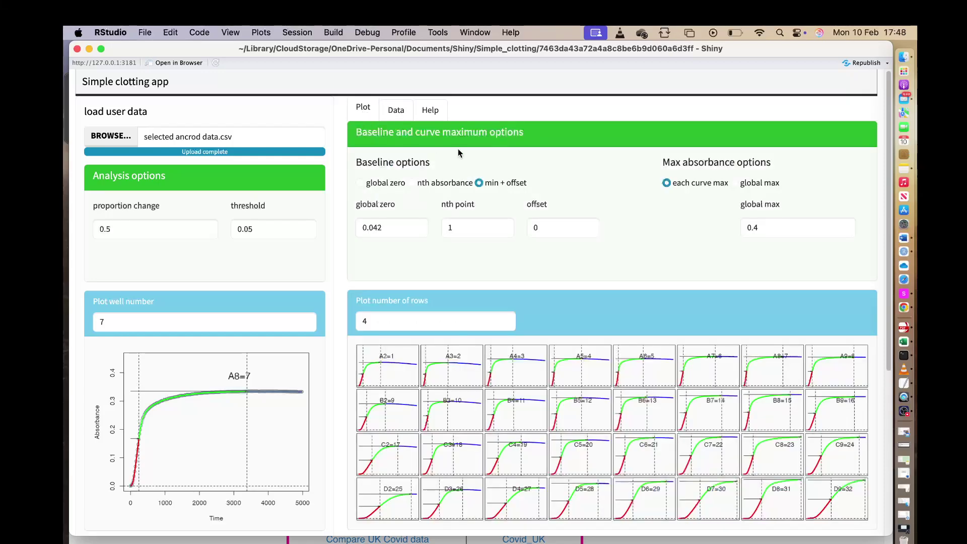
pyautogui.scroll(-1, 888, 233)
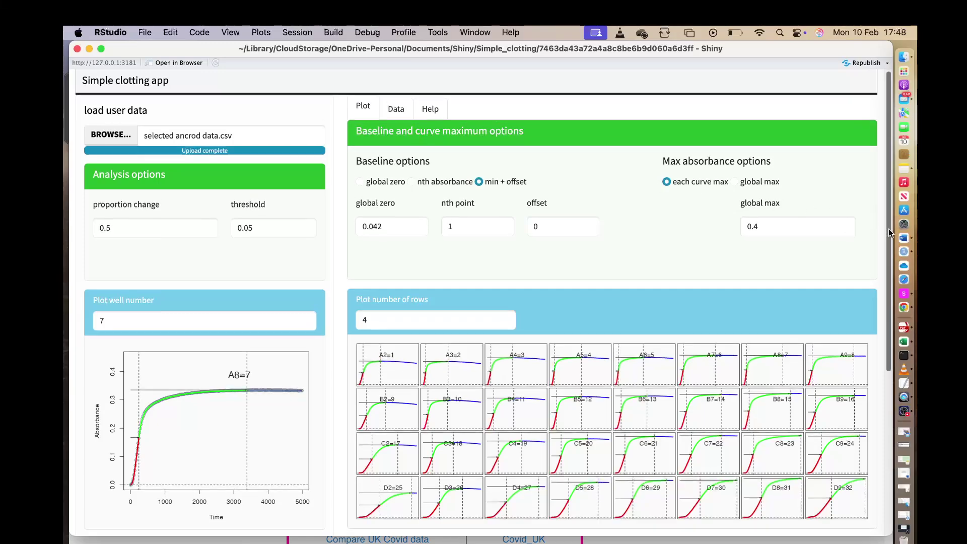
pyautogui.moveTo(889, 233); pyautogui.dragTo(890, 262)
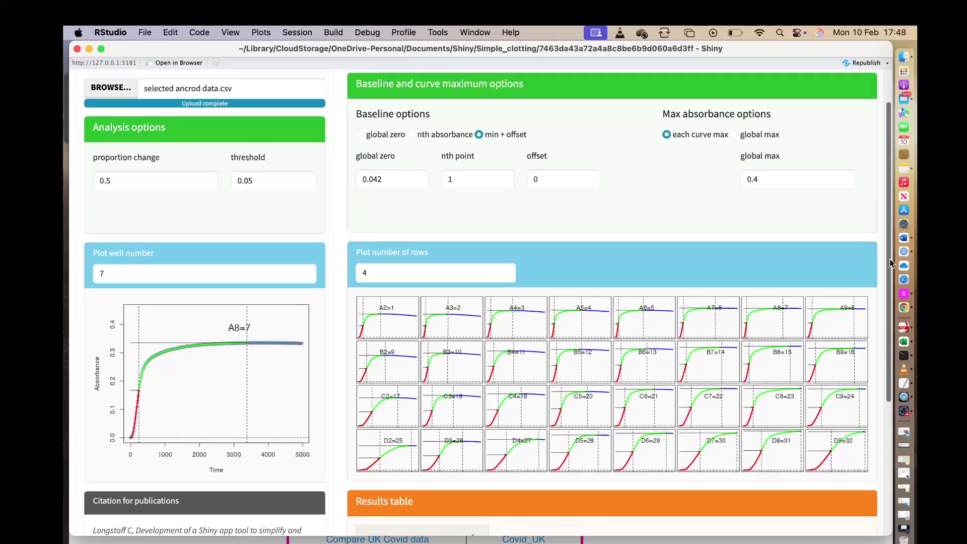